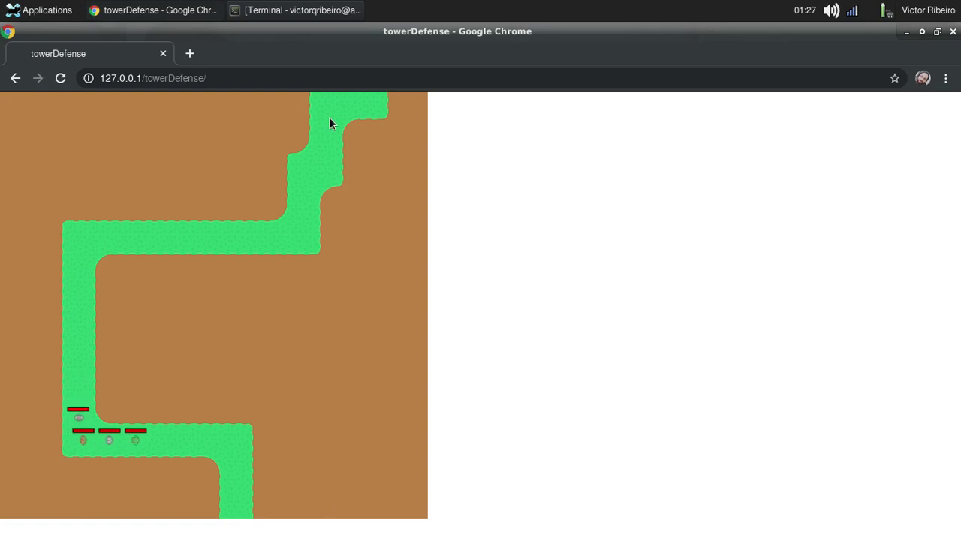
- Reload the towerDefense game and place a red tower beside the path
left_click(343, 9)
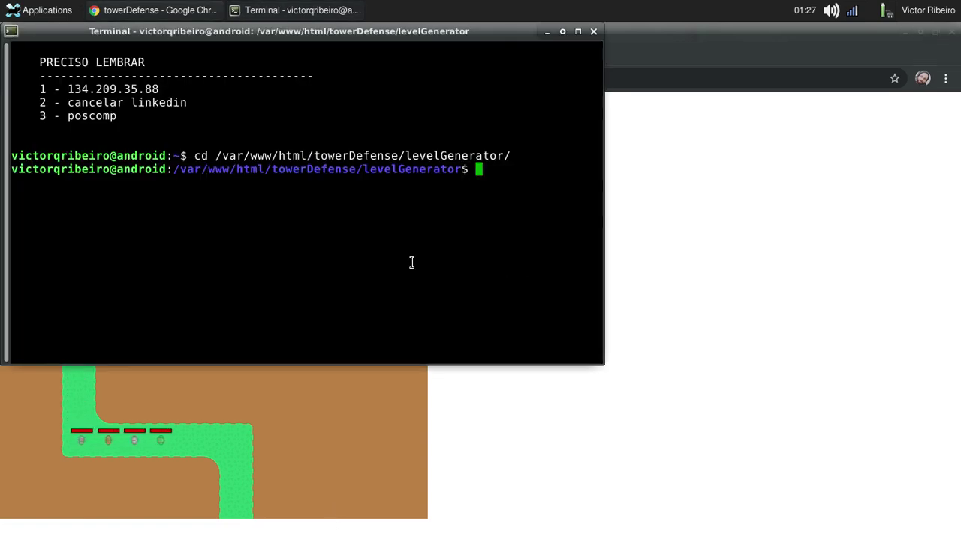
left_click(586, 422)
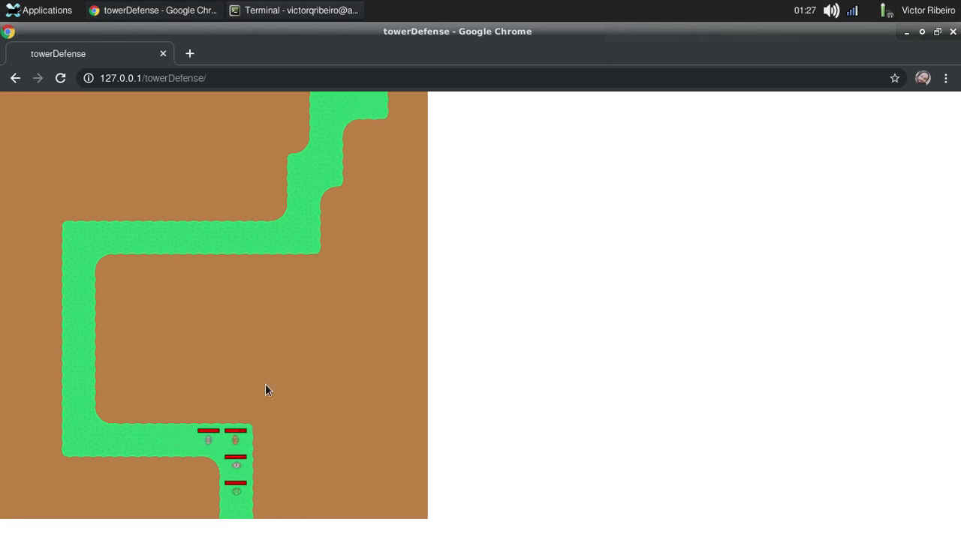
left_click(60, 79)
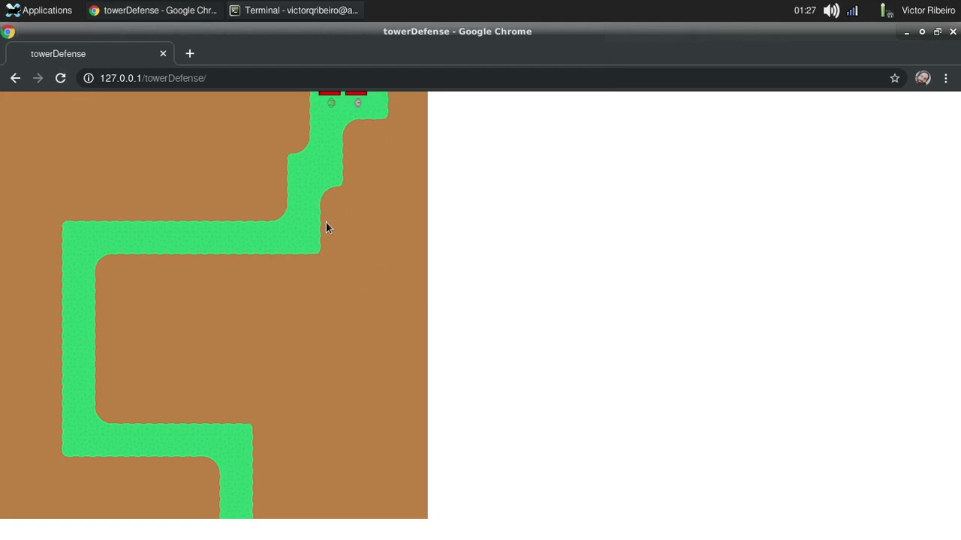
left_click(259, 194)
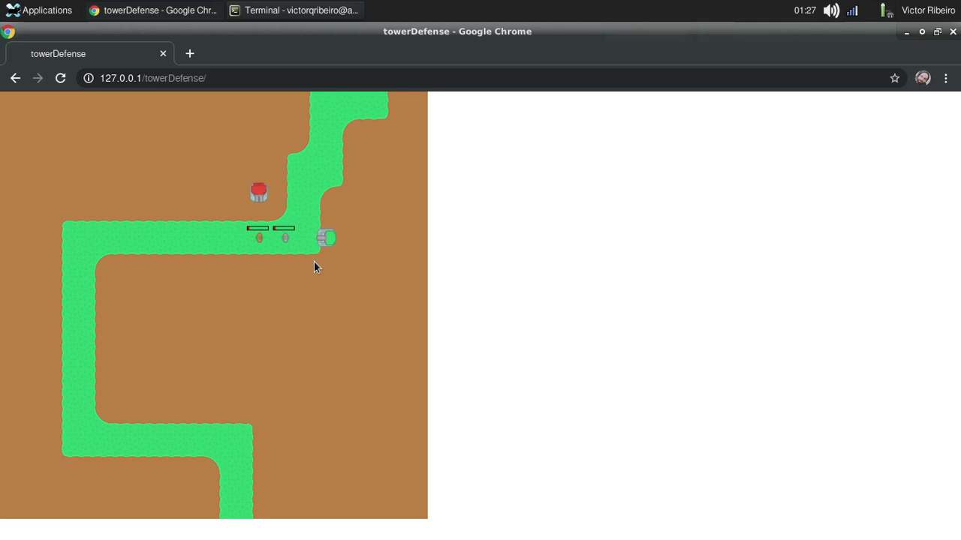
- Reload the game to clear the tower, then recall the levelGen.js command in Terminal
left_click(65, 82)
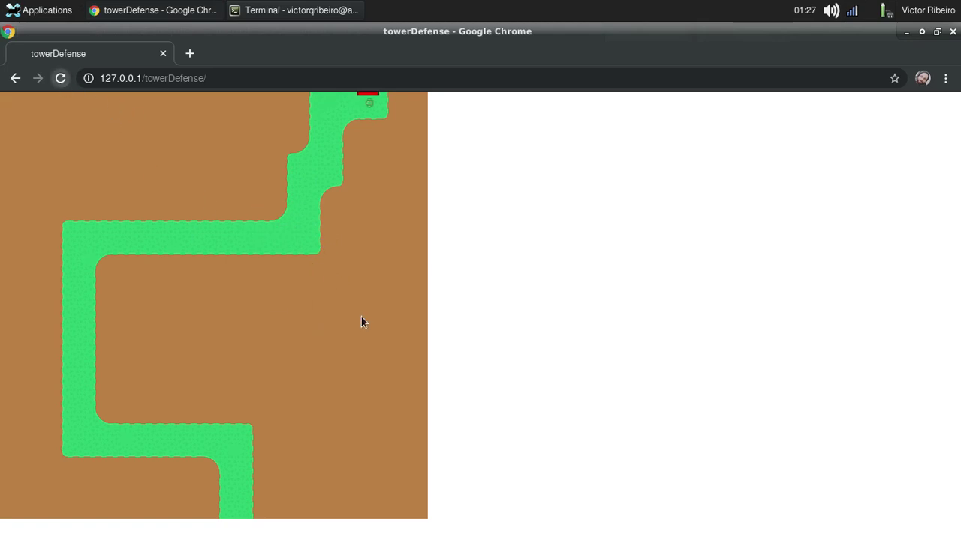
left_click(314, 9)
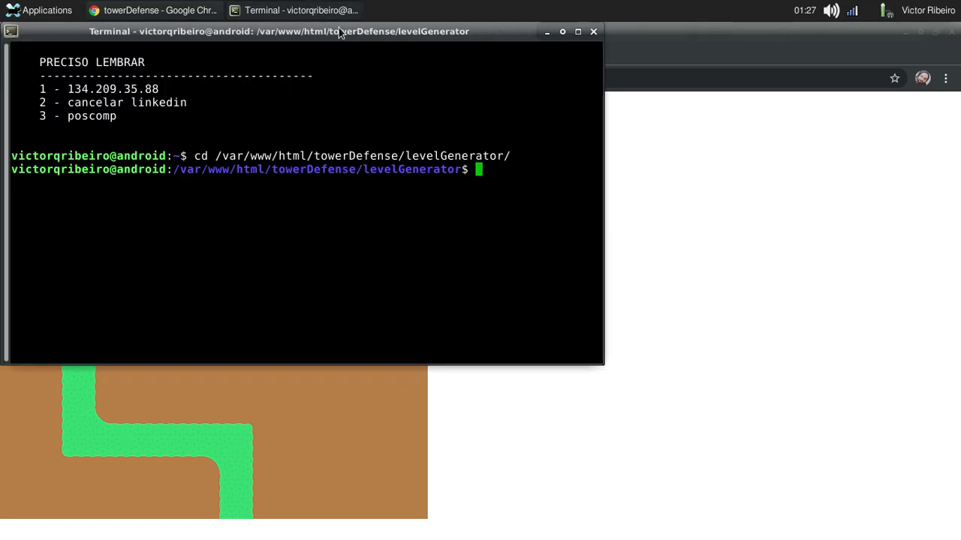
key("Up")
key("Up")
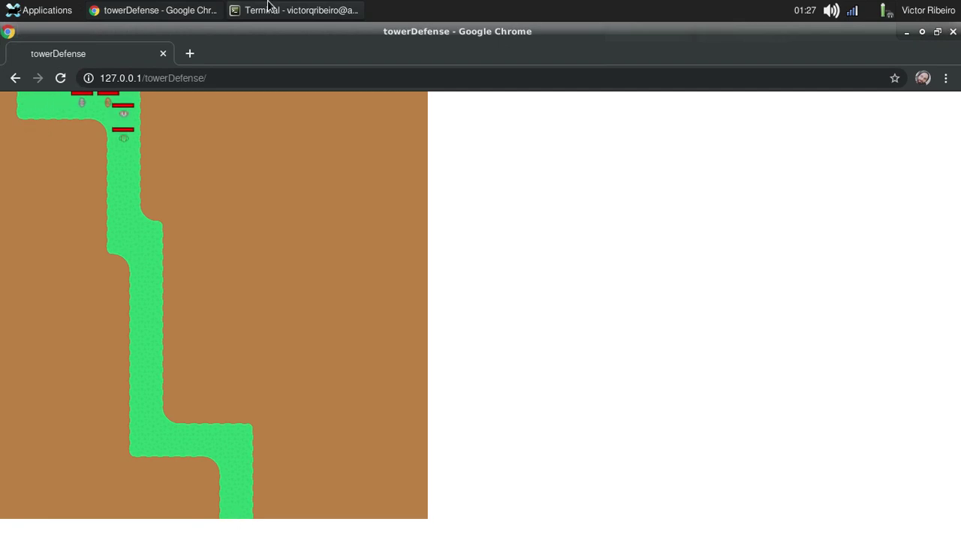
- Rerun node levelGen.js > ../map.json and reload the game to load the new map
left_click(268, 10)
key("Up")
key("Return")
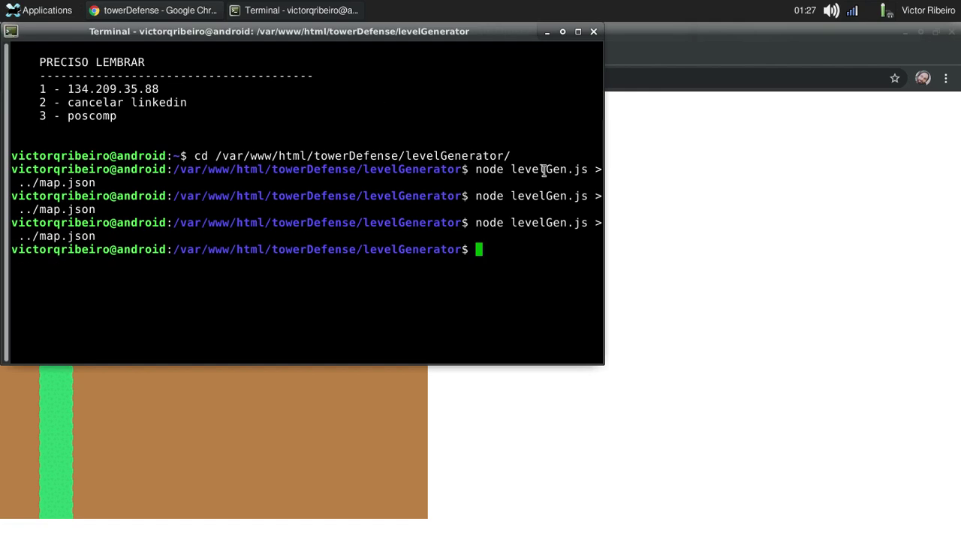
left_click(766, 171)
left_click(65, 84)
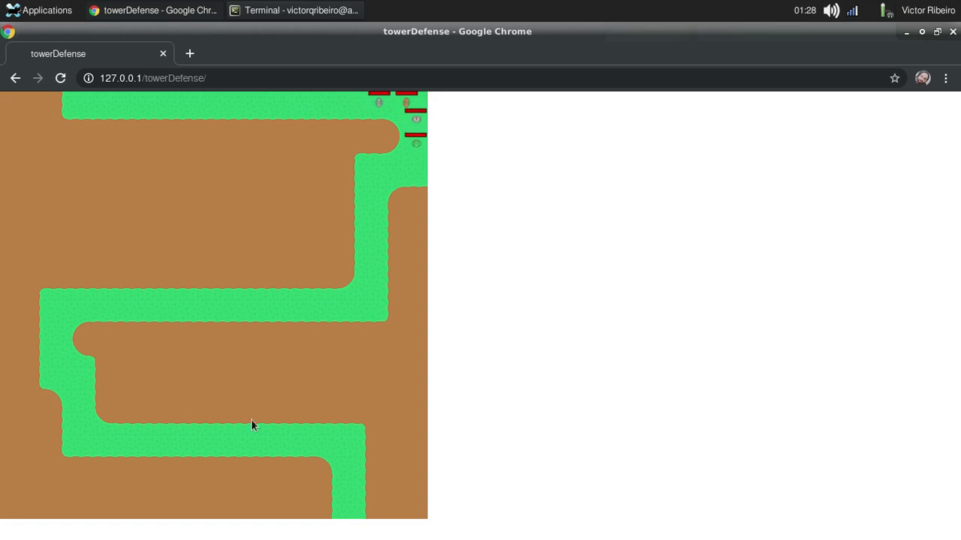
- Place three grey towers and one red tower beside the new path
left_click(400, 202)
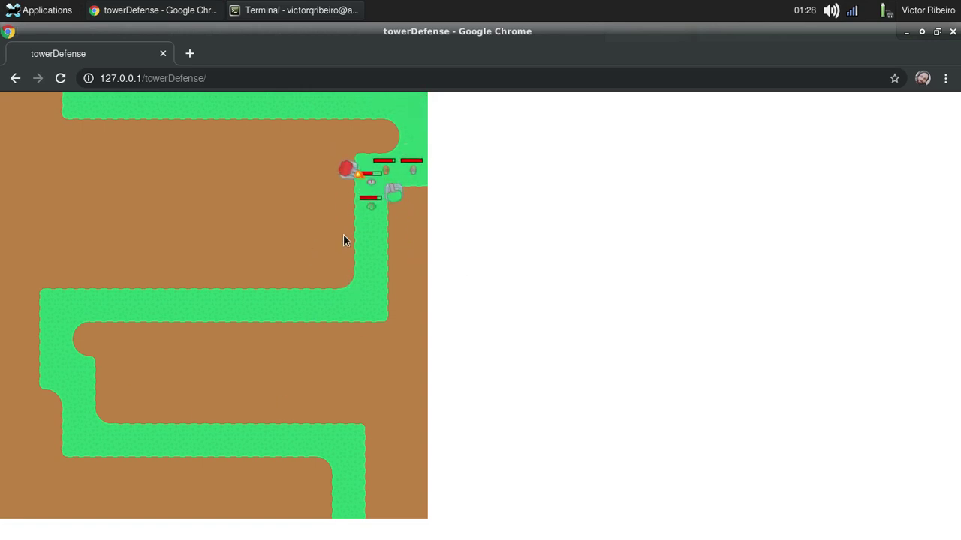
left_click(205, 301)
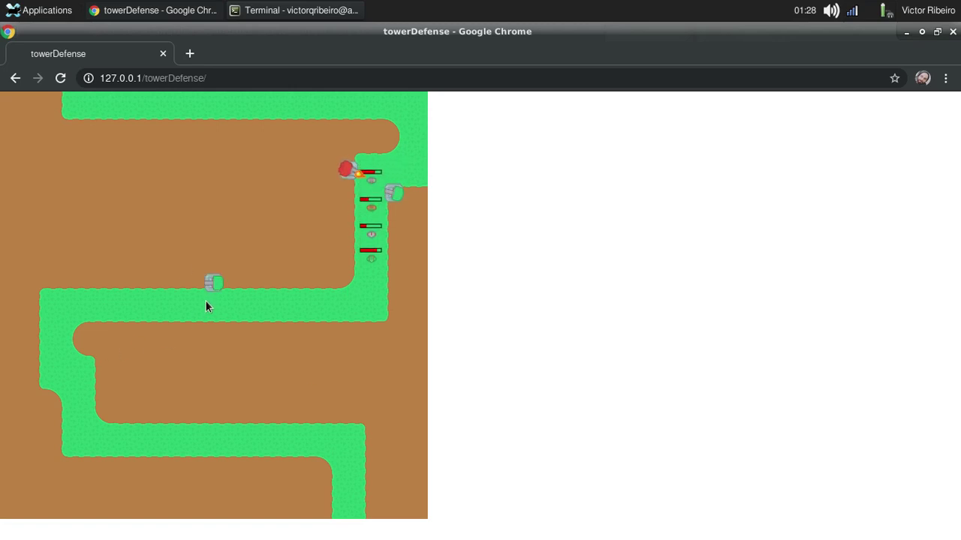
left_click(208, 328)
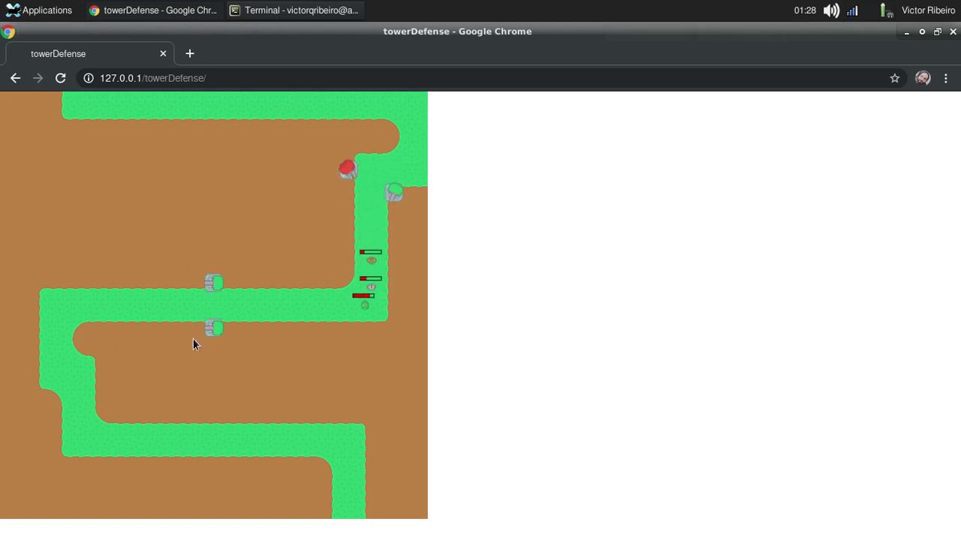
left_click(160, 325)
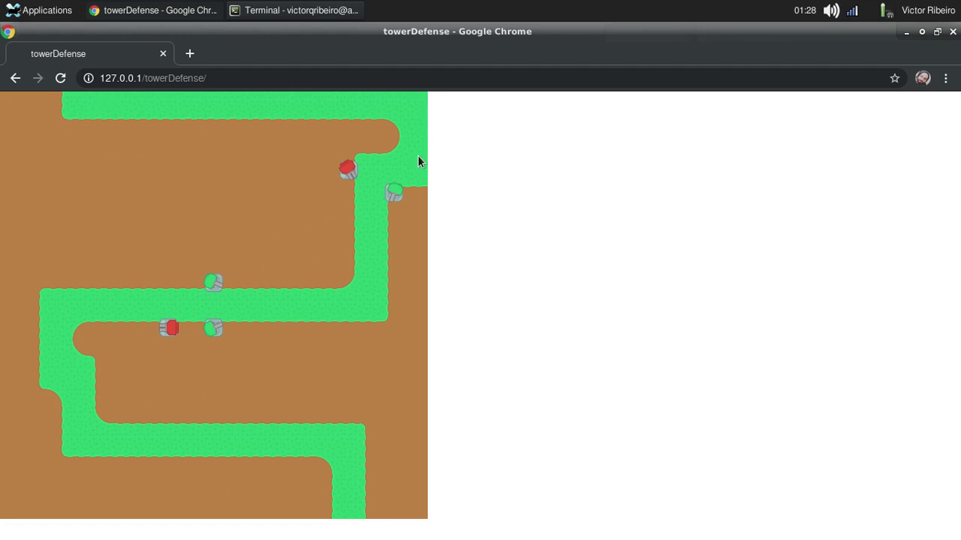
left_click(298, 5)
- Rerun node levelGen.js > ../map.json twice, reloading the game after each run
key("Up")
key("Return")
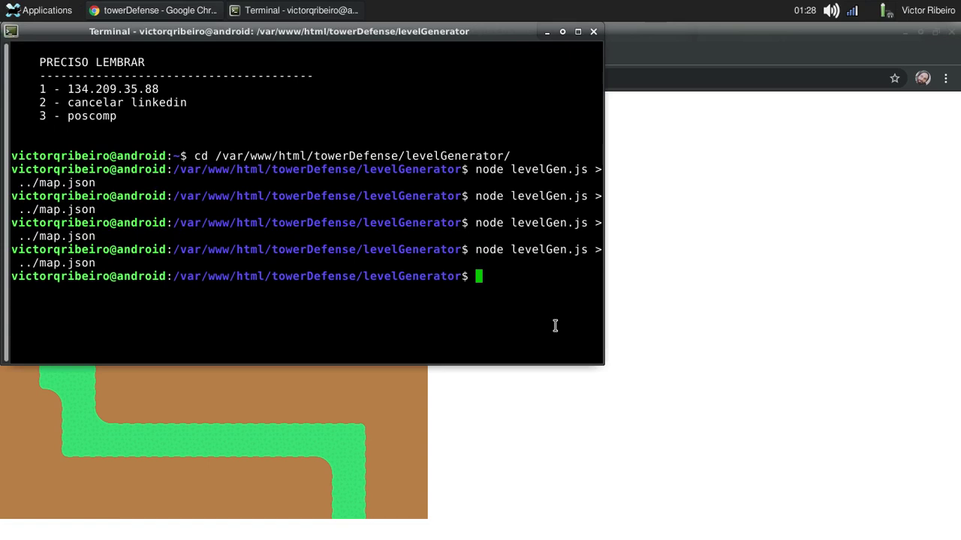
left_click(645, 264)
left_click(61, 79)
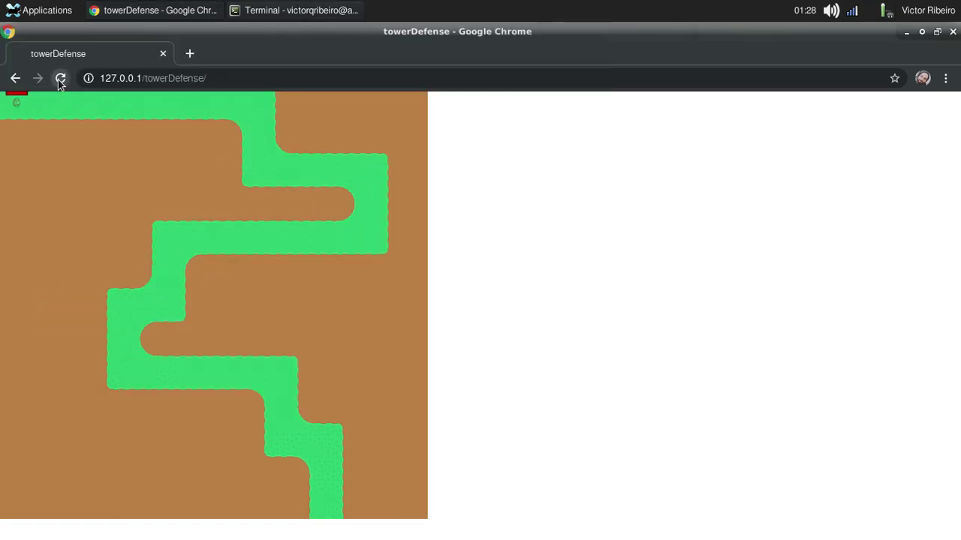
left_click(315, 15)
key("Up")
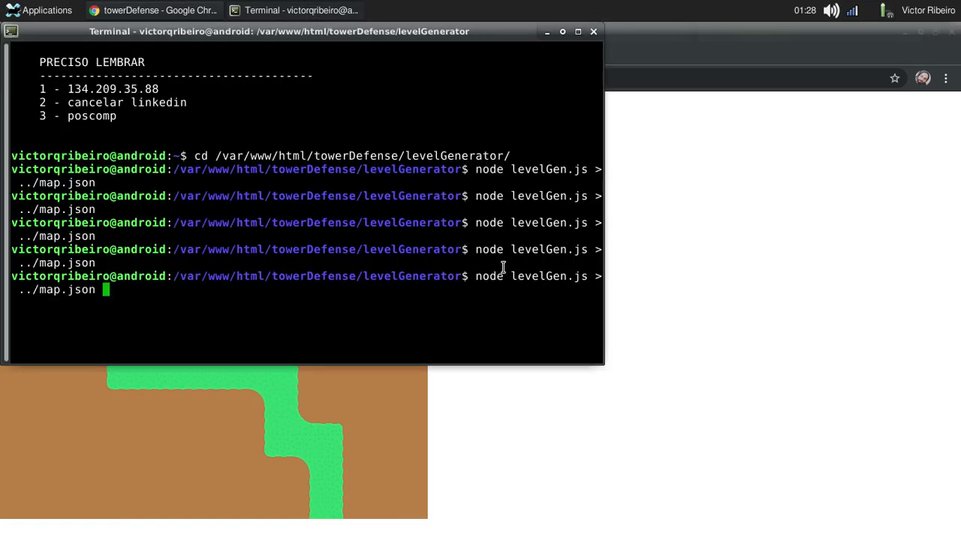
key("Return")
left_click(609, 236)
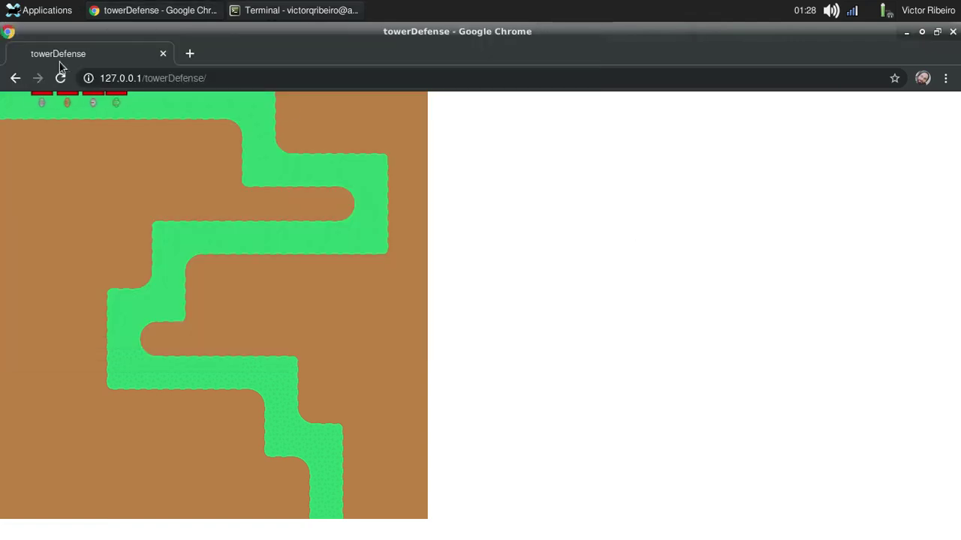
left_click(62, 76)
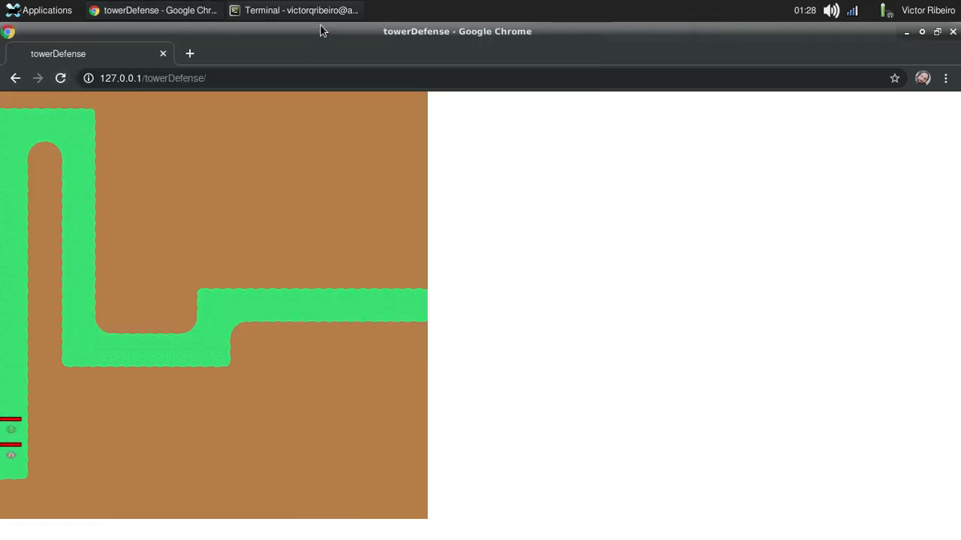
- Regenerate once more and reload to show the long vertical L-shaped path
left_click(300, 10)
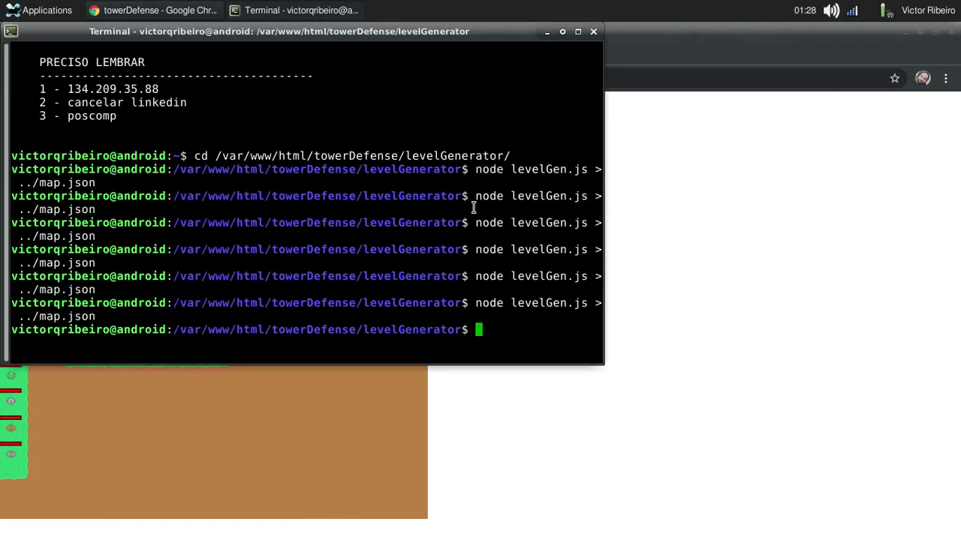
left_click(658, 194)
left_click(61, 79)
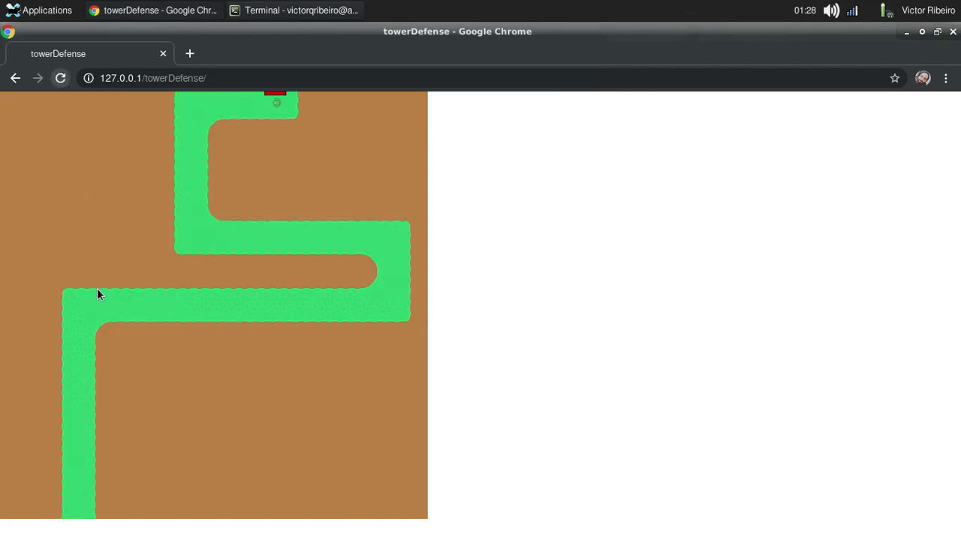
left_click(304, 10)
key("Up")
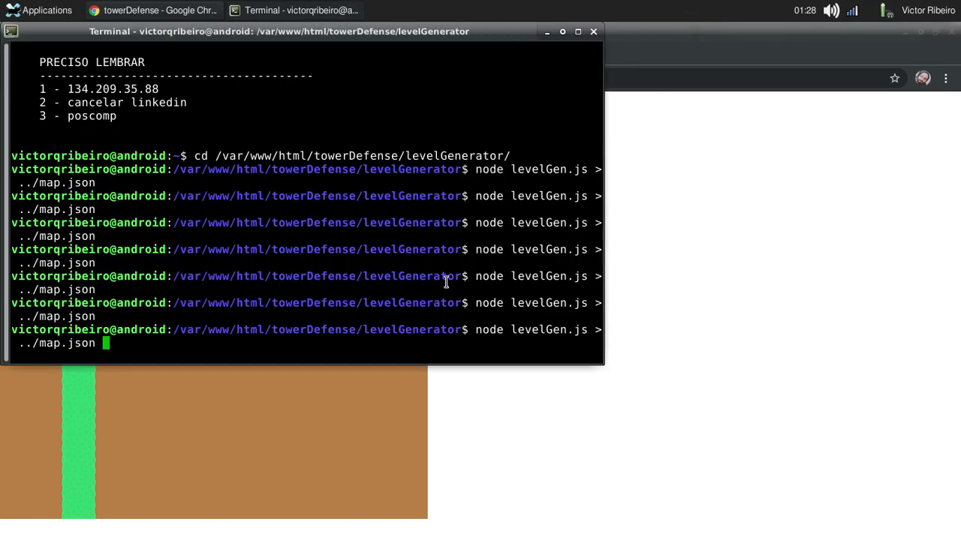
key("Return")
left_click(783, 201)
left_click(63, 77)
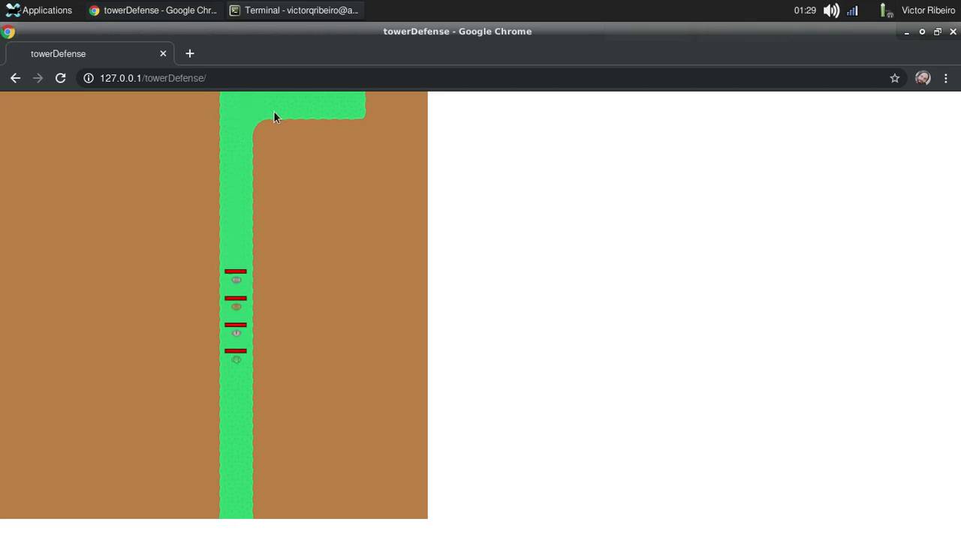
- Place three towers on both sides of the path, then reload to clear them
left_click(210, 413)
left_click(274, 424)
left_click(272, 461)
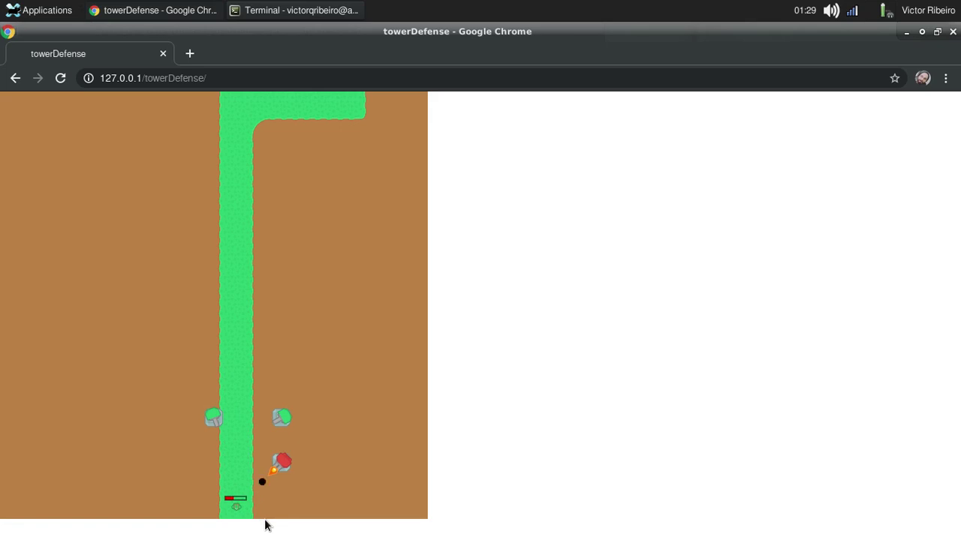
left_click(60, 78)
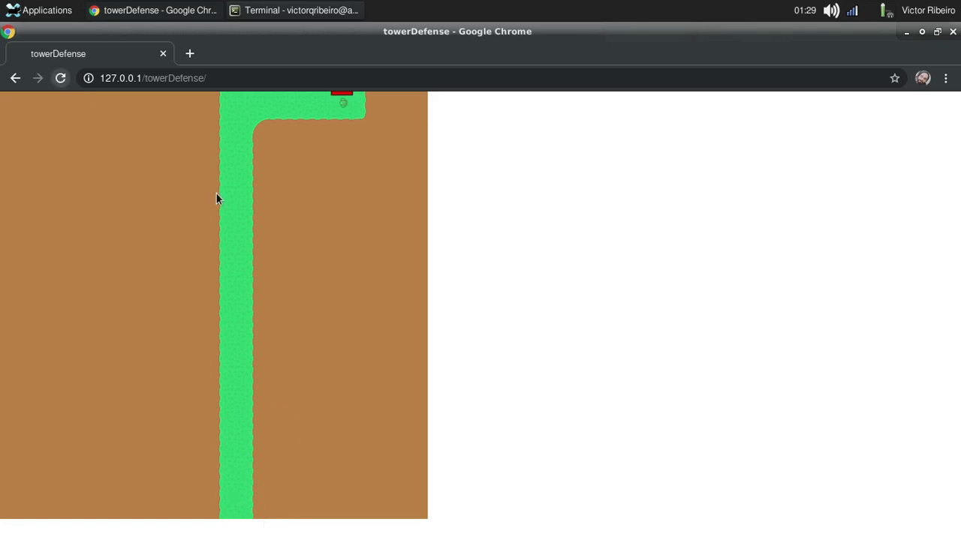
- Clear the Terminal, rerun levelGen.js, and reload the game with Ctrl+R
left_click(324, 6)
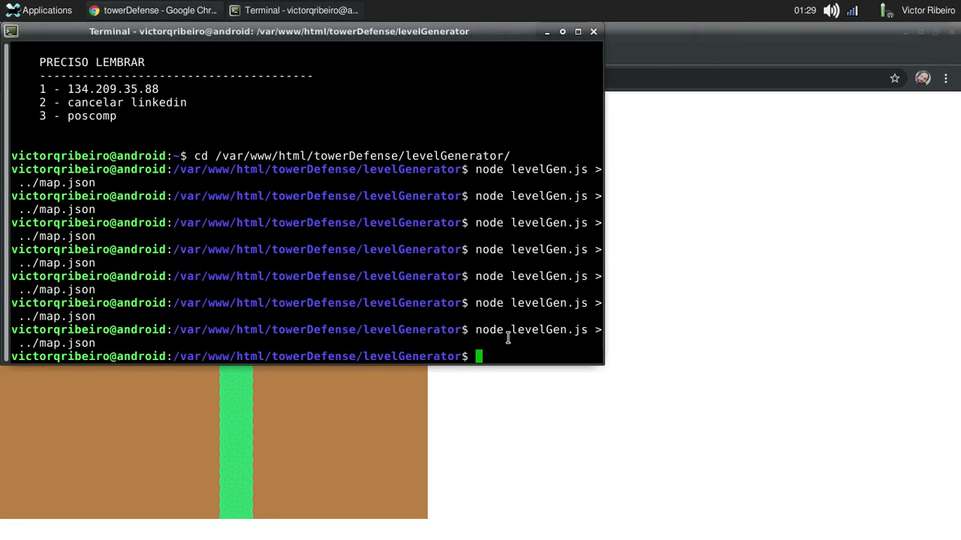
key("ctrl+l")
key("Up")
key("Return")
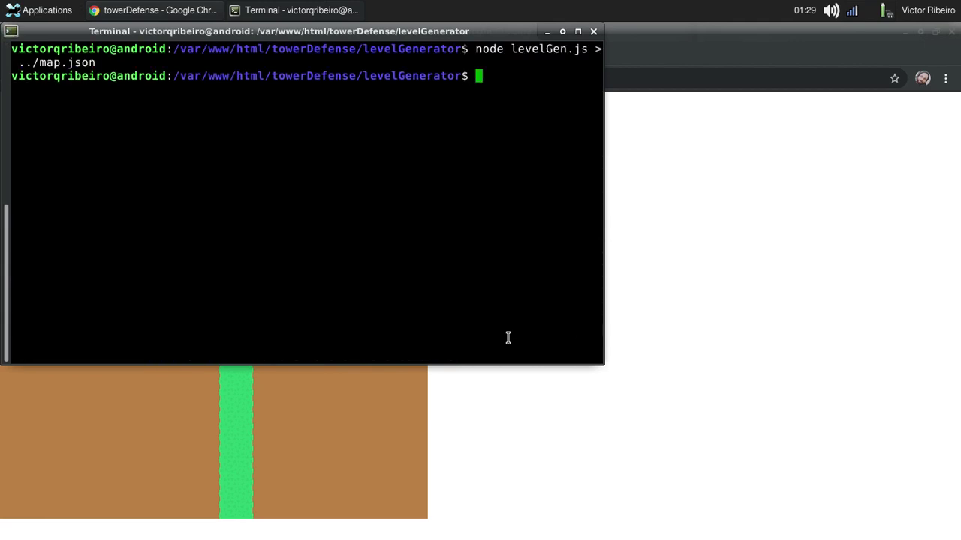
left_click(794, 271)
key("ctrl+r")
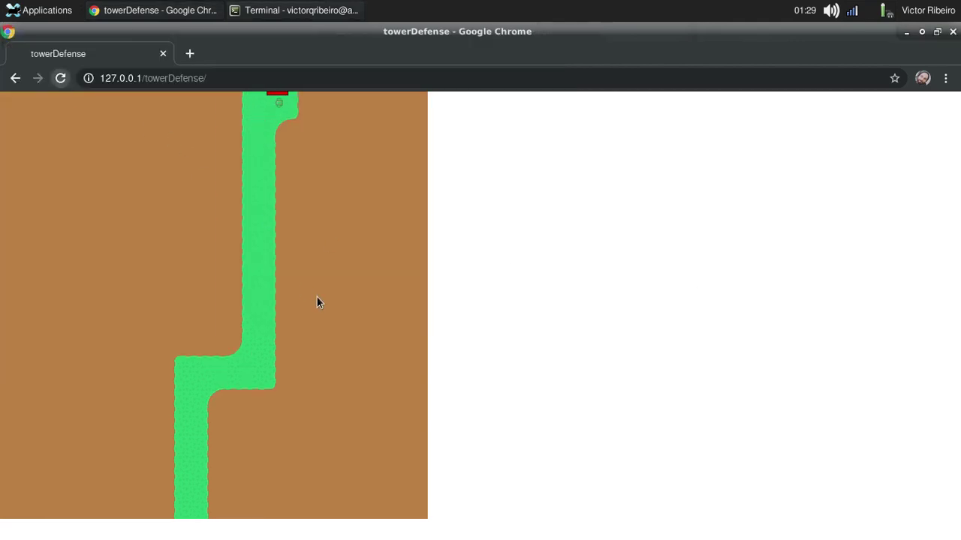
- Regenerate the map twice more, reloading the game each time to reach a new winding path
left_click(327, 6)
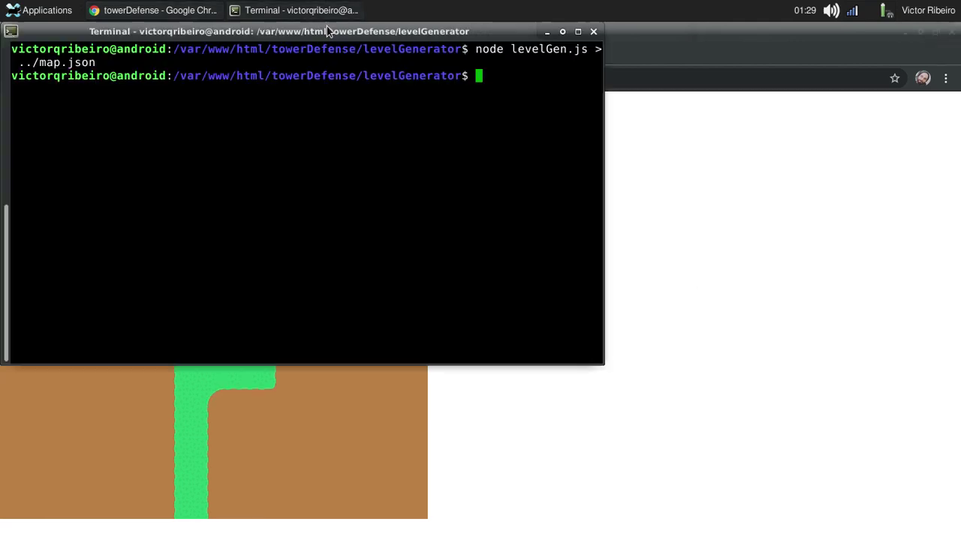
key("Up")
key("Return")
left_click(610, 330)
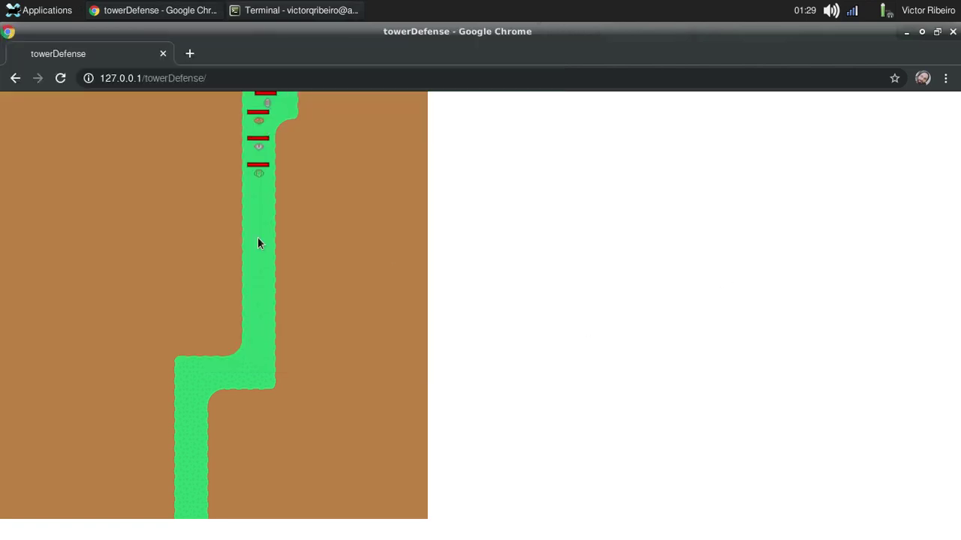
left_click(57, 79)
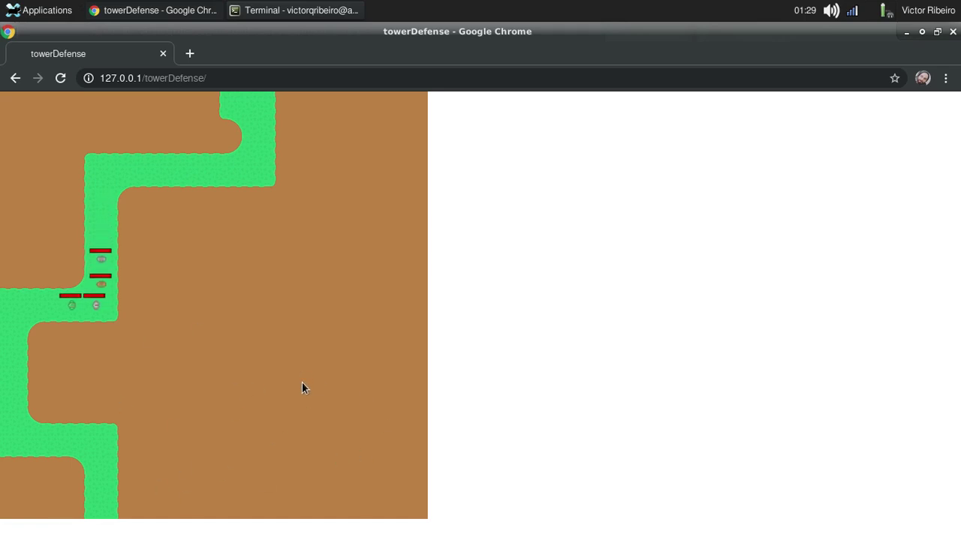
key("alt+Tab")
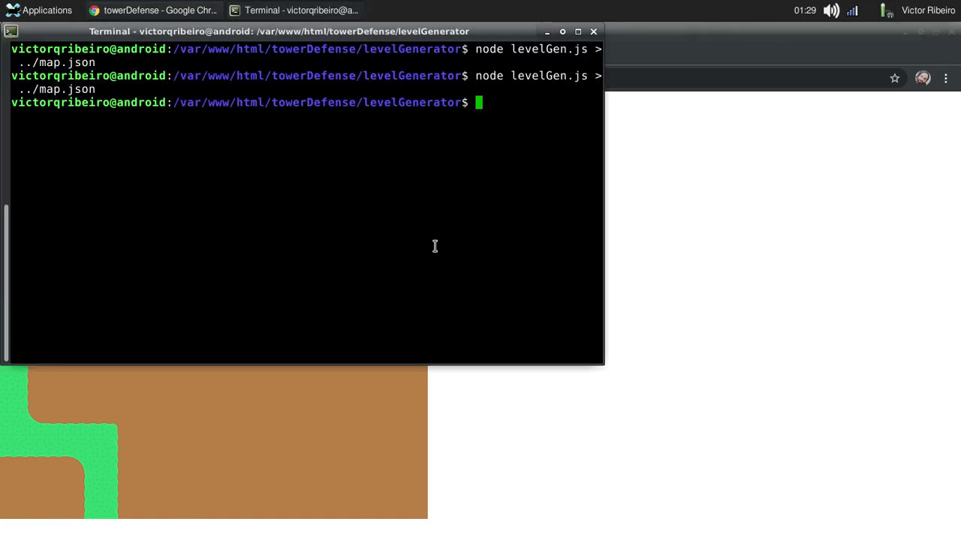
key("Up")
key("Return")
left_click(749, 233)
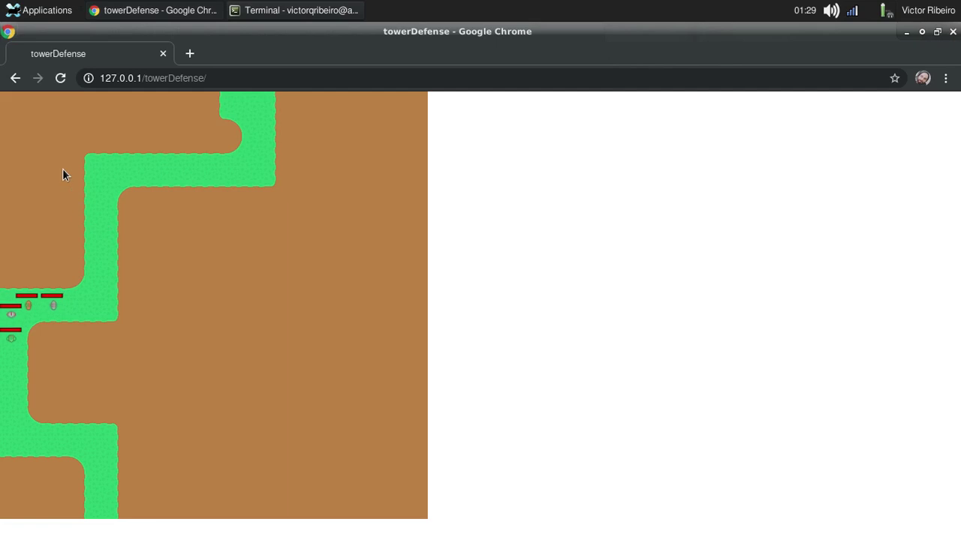
left_click(60, 78)
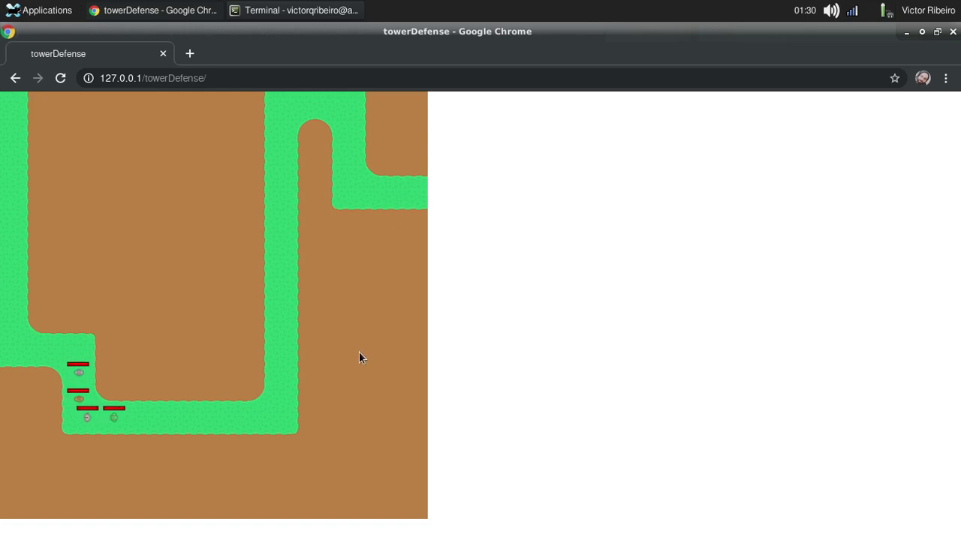
- Open the DevTools console beside the game and run reload() to restyle the map green on brown
left_click(350, 6)
left_click(768, 276)
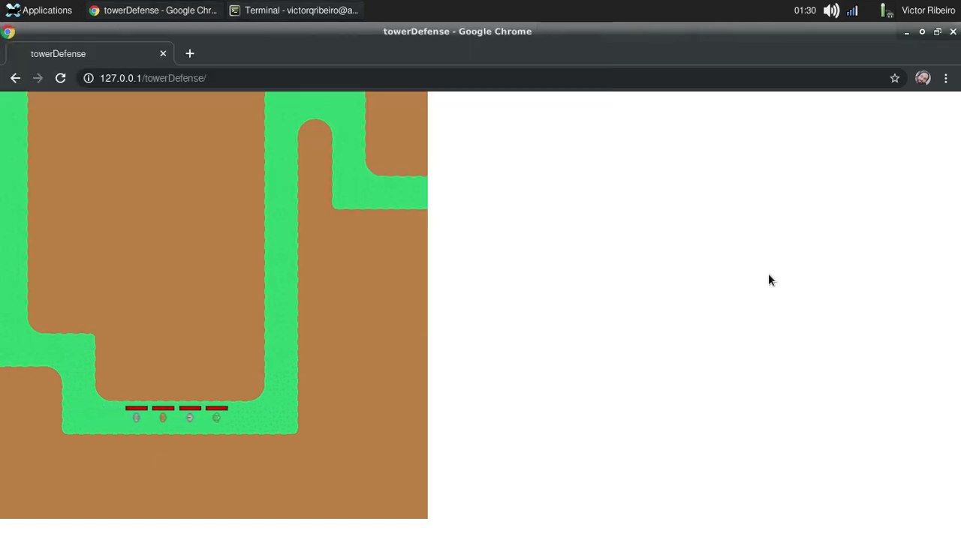
key("ctrl+shift+j")
type("rel")
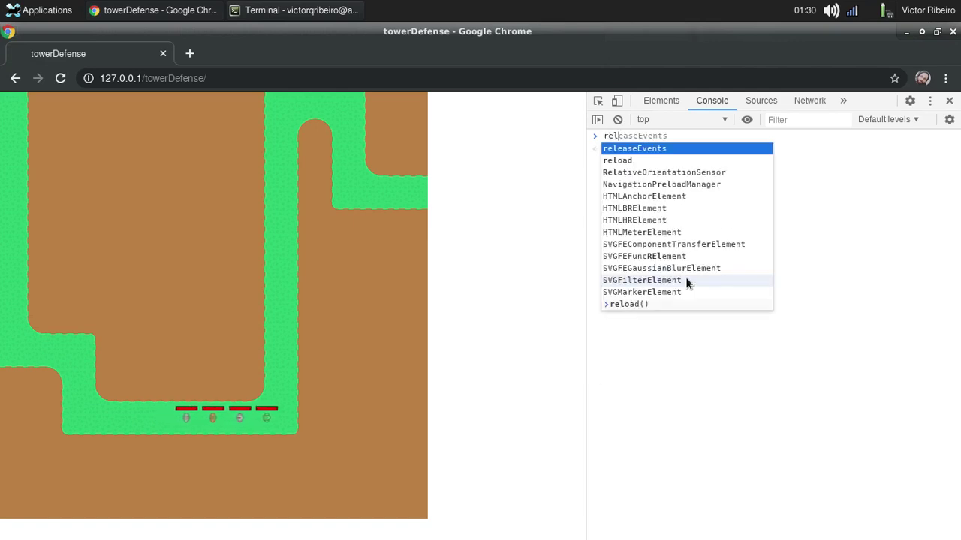
type("oad()")
key("Return")
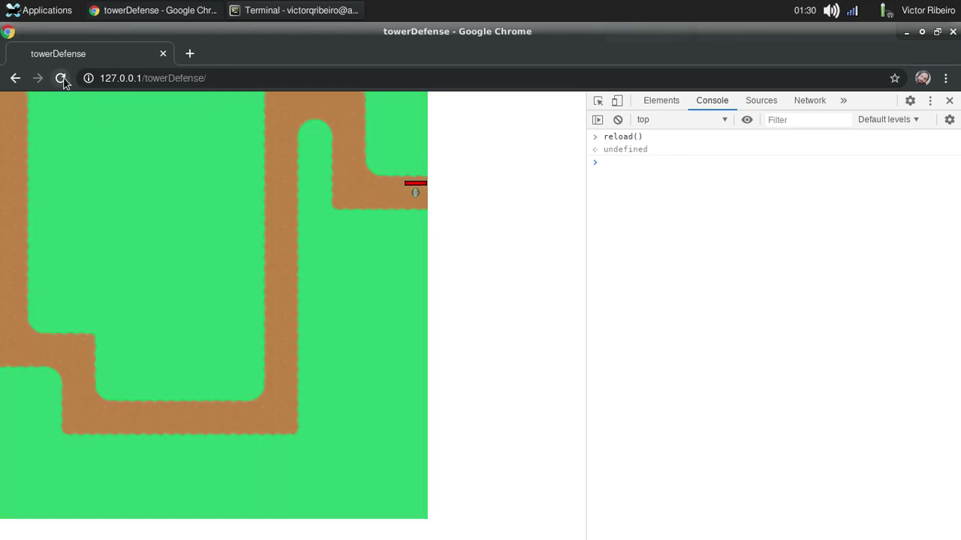
- Generate a new map with levelGen.js and reload the game to show it
left_click(61, 78)
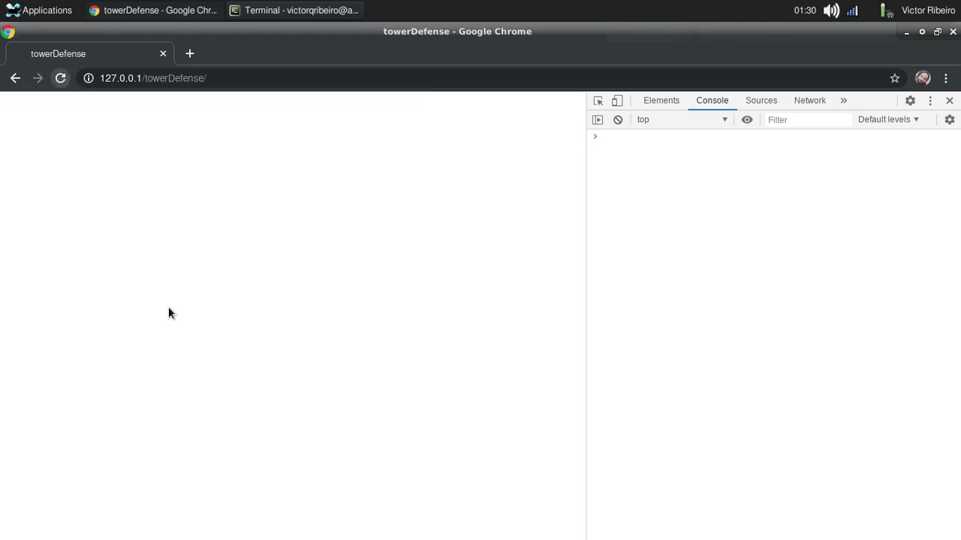
left_click(311, 10)
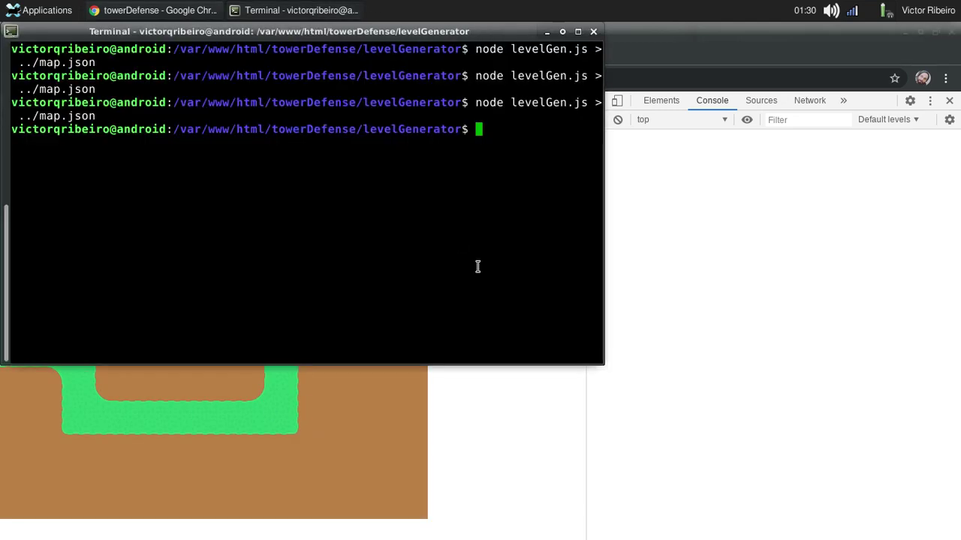
key("Up")
key("Return")
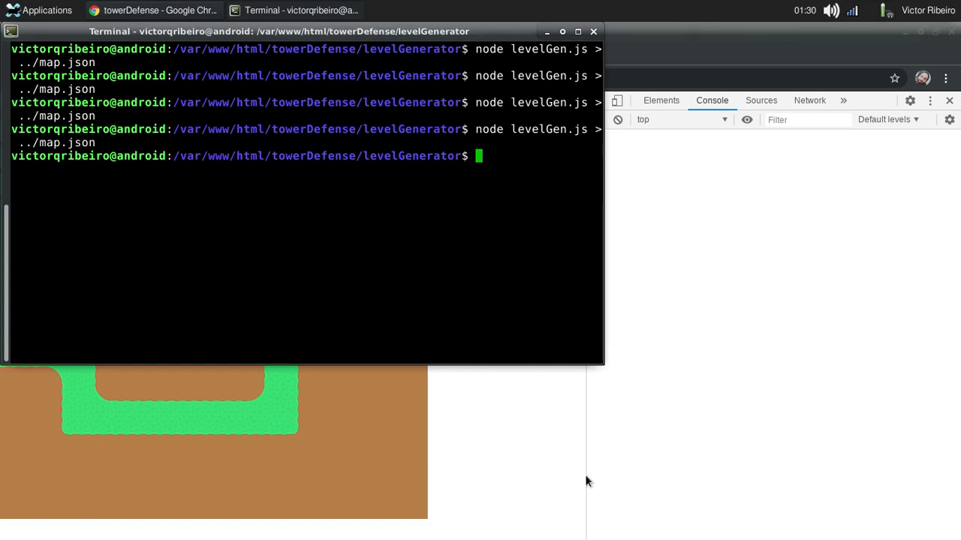
left_click(586, 481)
left_click(61, 79)
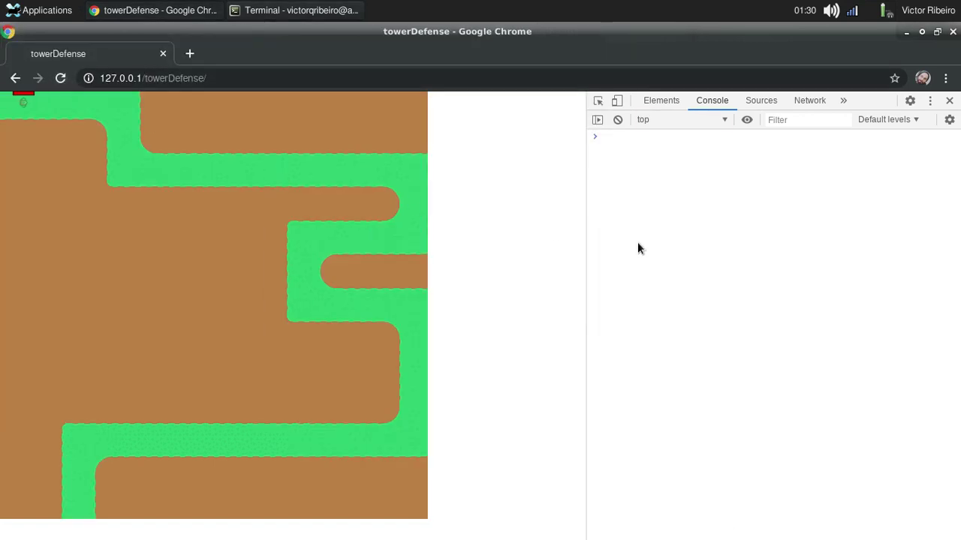
- Run reload() in the console to redraw the map as a brown path on grey ground
left_click(652, 244)
type("reload()")
key("Return")
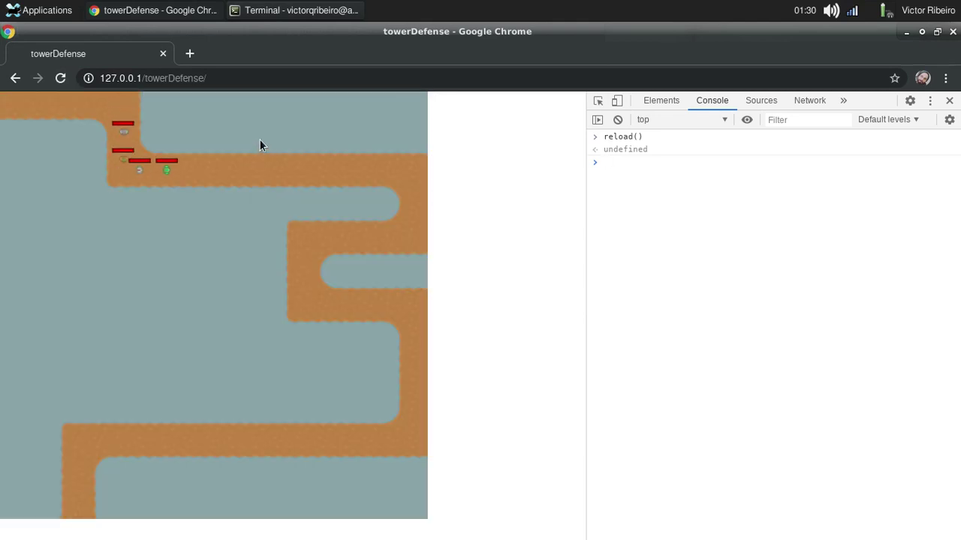
- Place two red and two green towers beside the path's upper bends
left_click(260, 144)
left_click(279, 197)
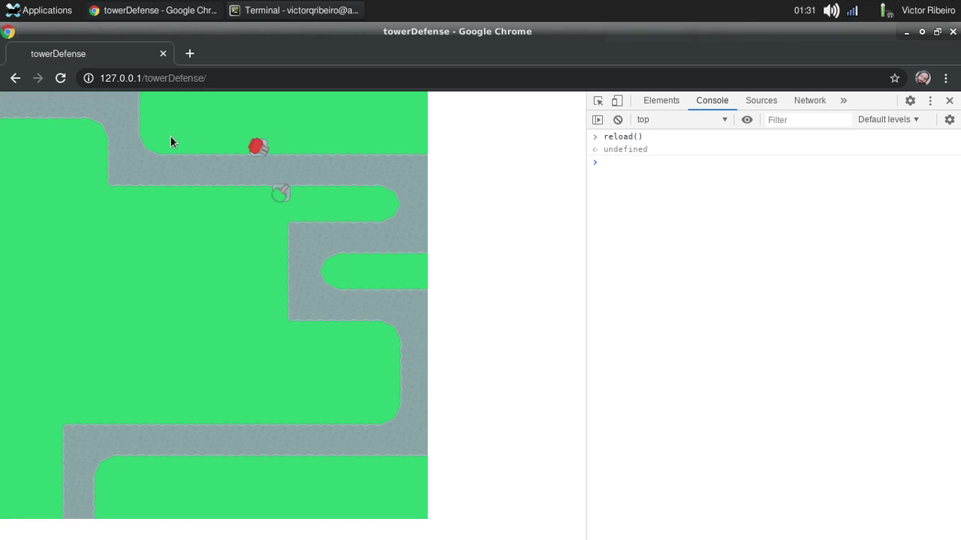
left_click(147, 126)
left_click(146, 195)
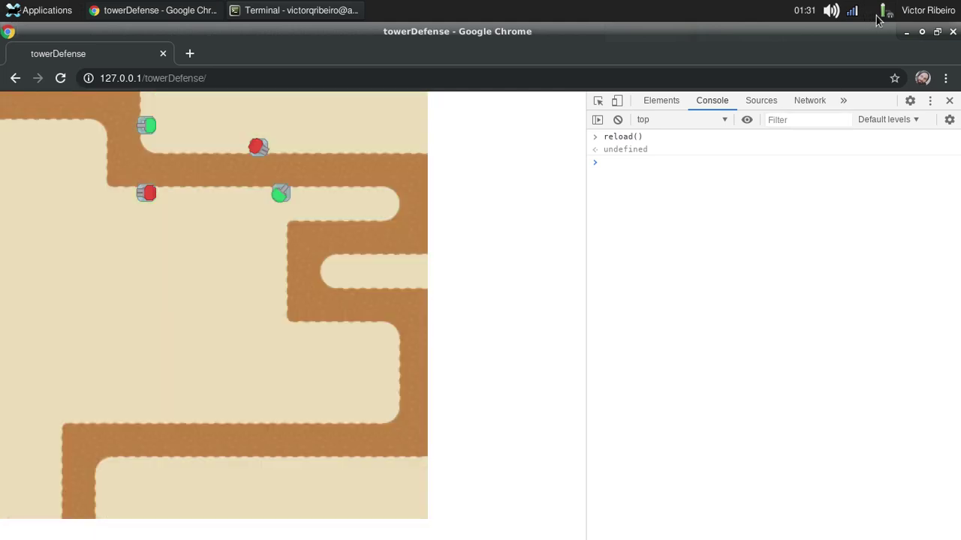
left_click(873, 15)
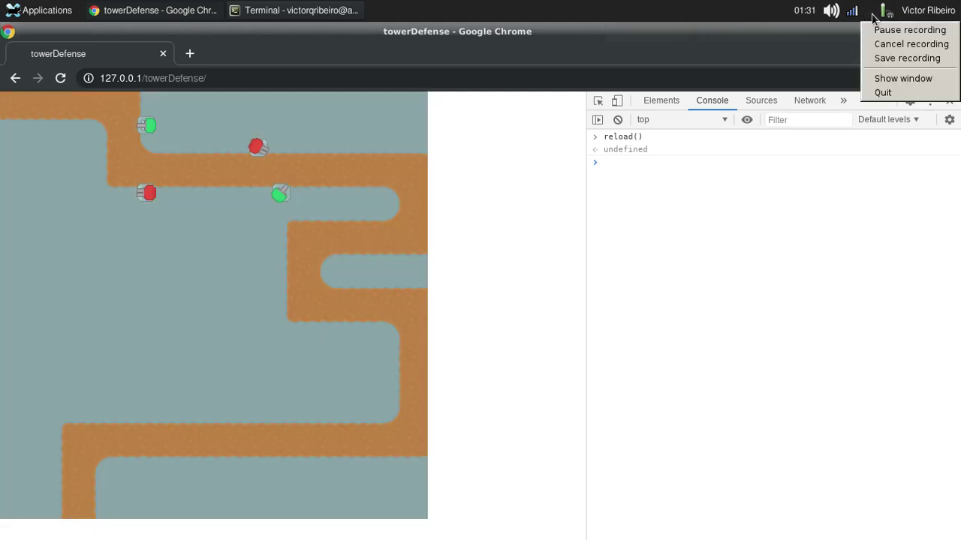